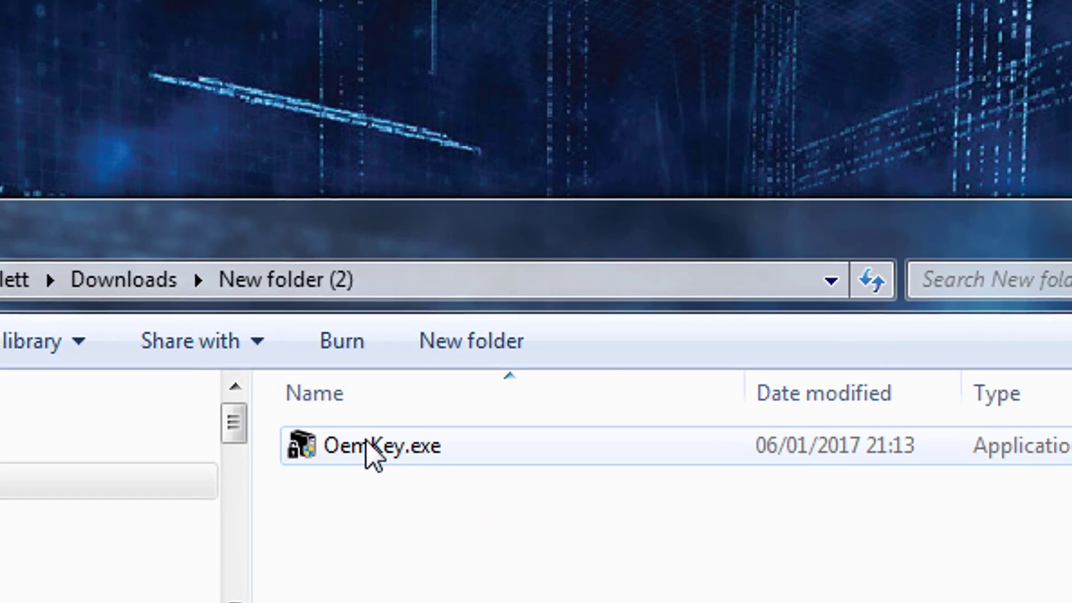
Step: Launch OemKey.exe from the New folder (2) window to display the BIOS product key
double_click(410, 301)
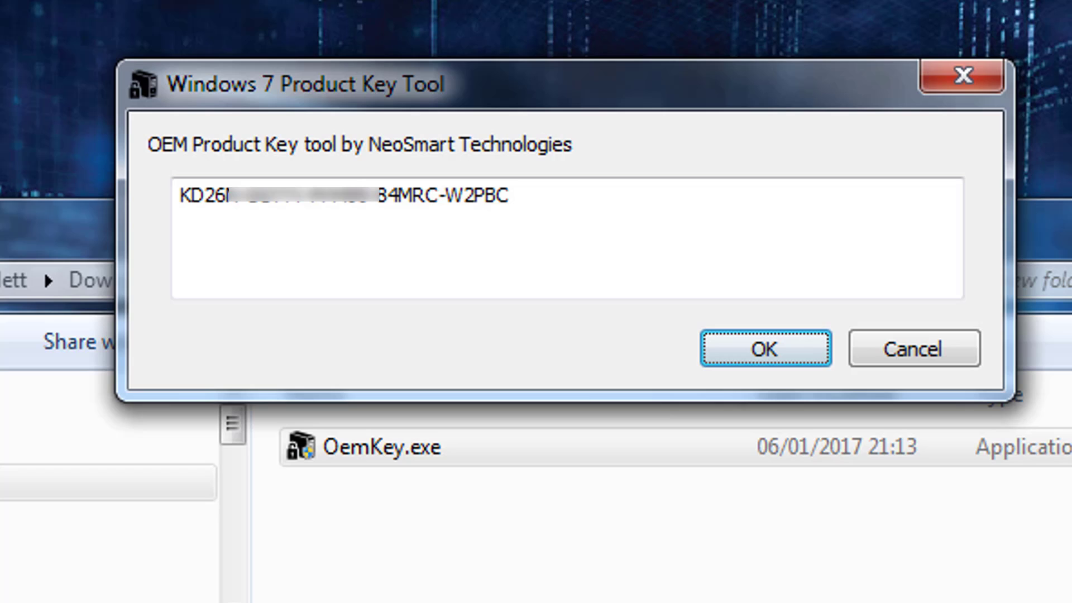